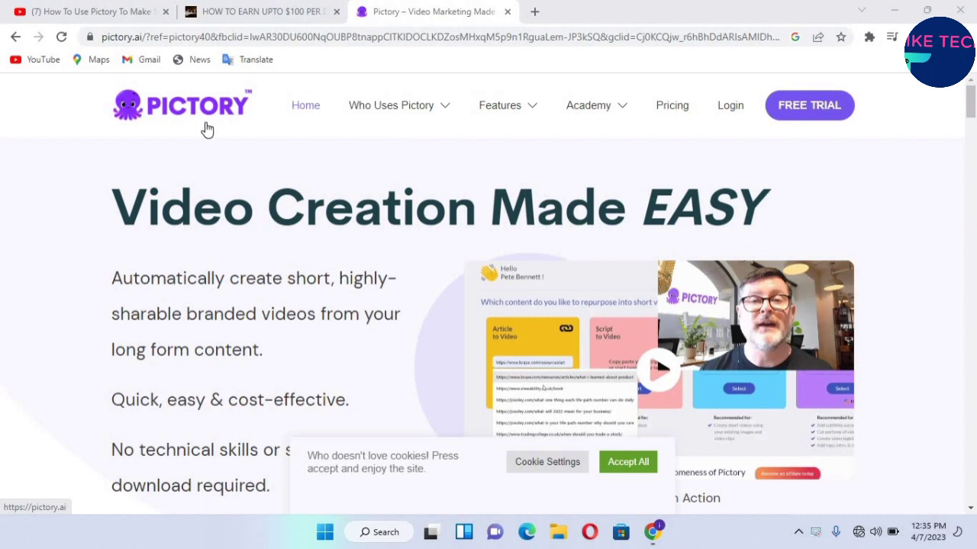
# Look over the Pictory home page's introduction and its free sign-up offer.
pyautogui.click(206, 130)
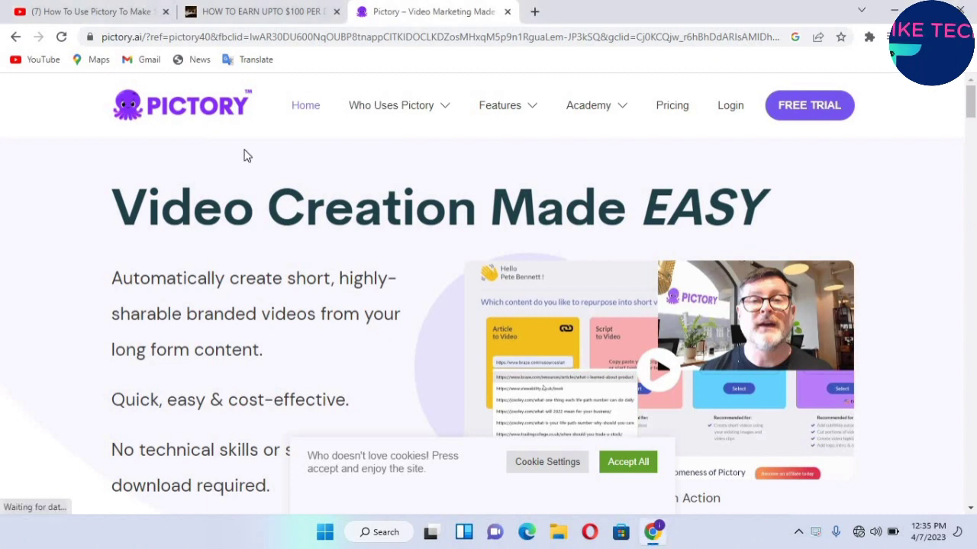
pyautogui.scroll(-3, 244, 156)
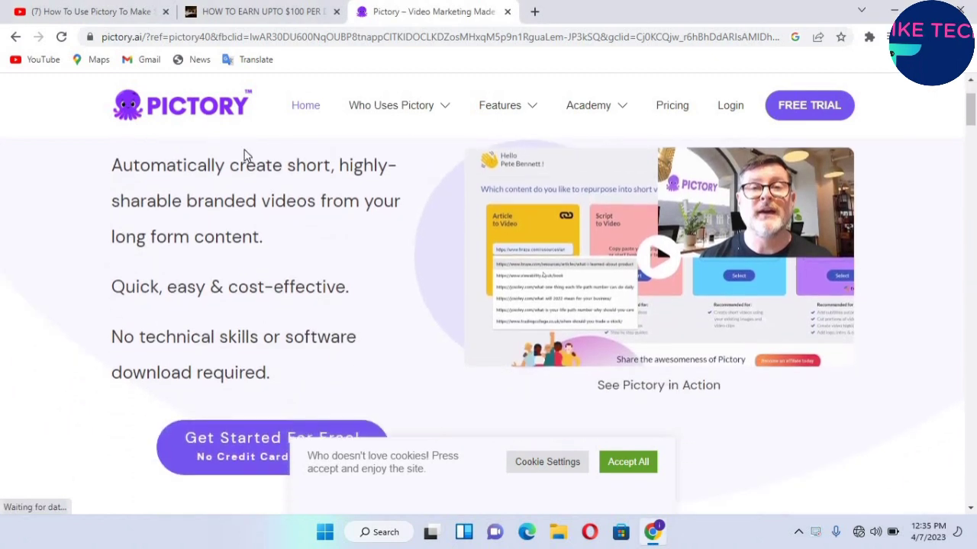
pyautogui.scroll(1, 245, 150)
pyautogui.scroll(1, 245, 150)
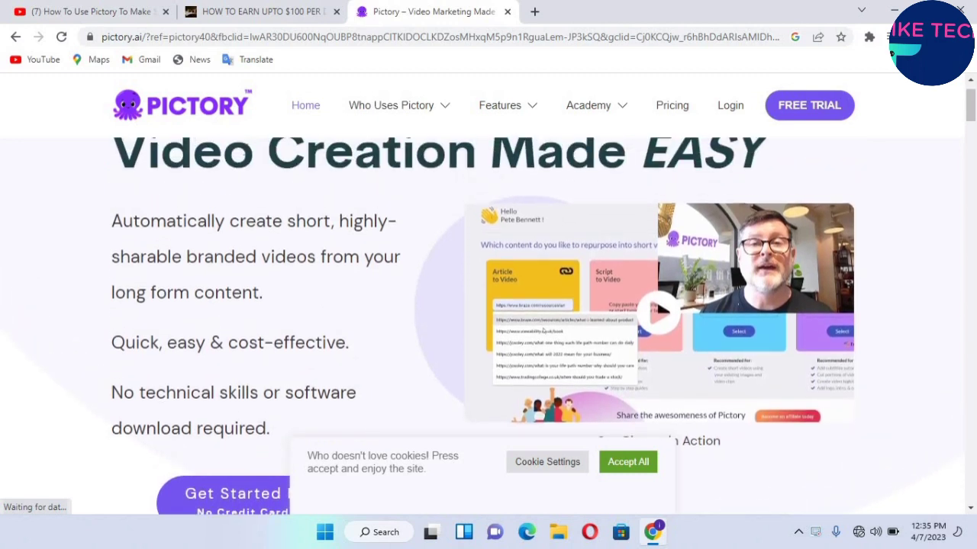
pyautogui.scroll(1, 244, 156)
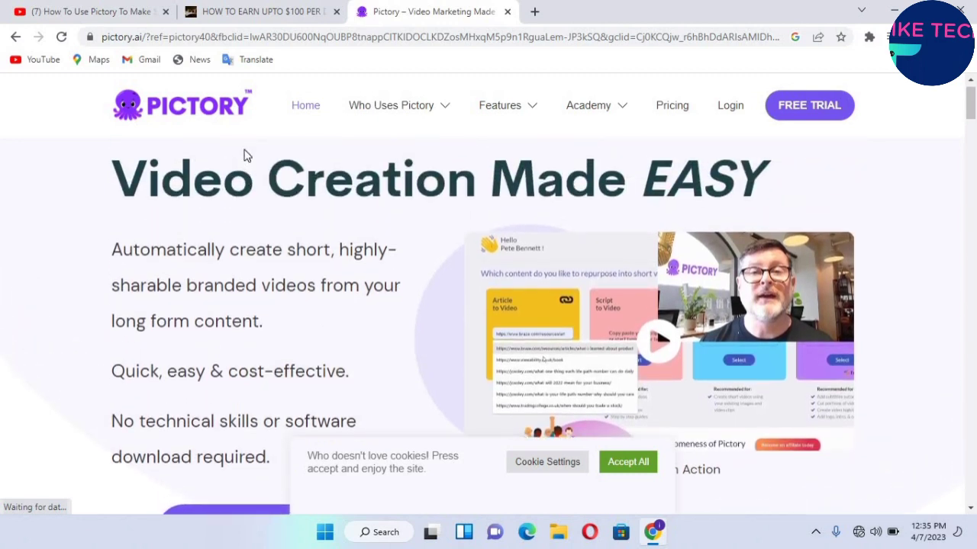
pyautogui.scroll(1, 244, 156)
pyautogui.scroll(-1, 244, 156)
pyautogui.scroll(-2, 244, 156)
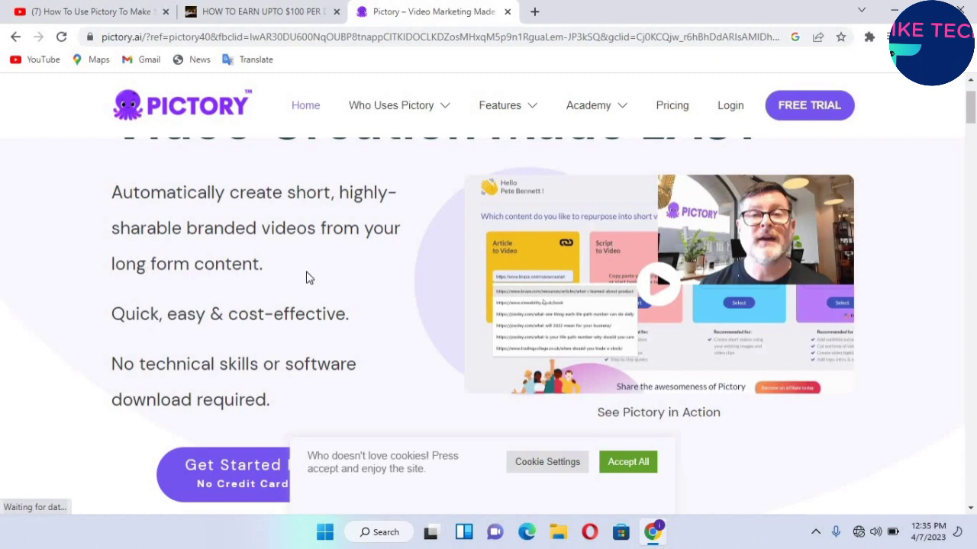
pyautogui.scroll(-2, 306, 277)
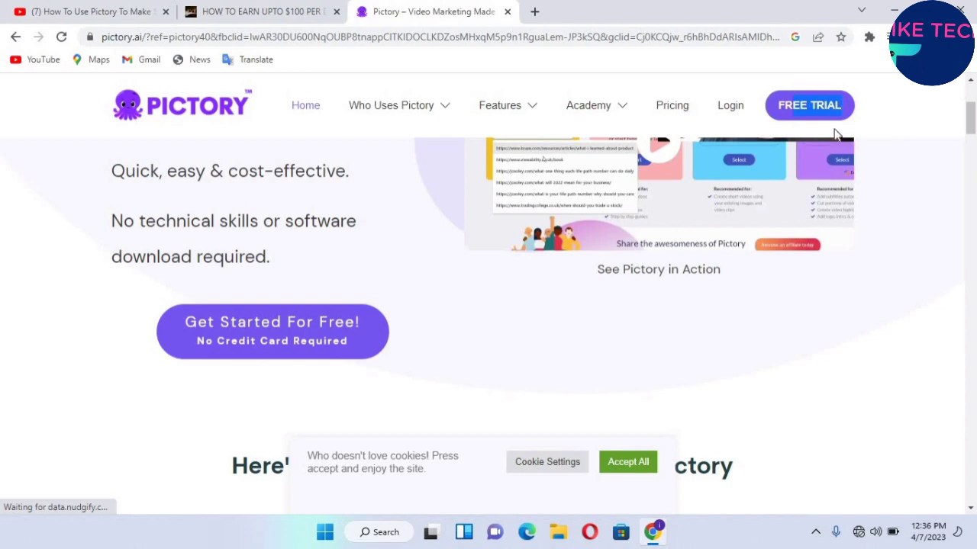
# Log in to the Pictory account and start a Script to Video project.
pyautogui.click(730, 114)
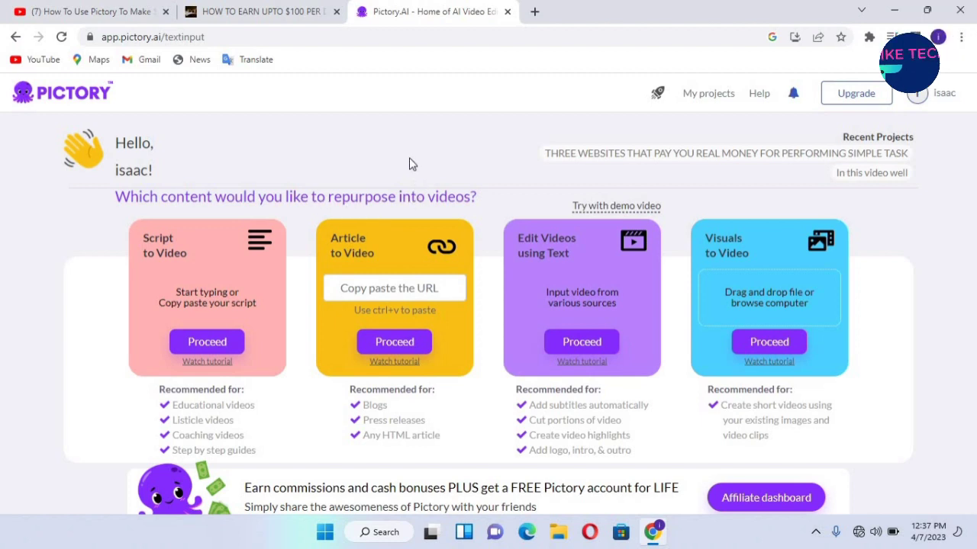
pyautogui.scroll(-1, 418, 160)
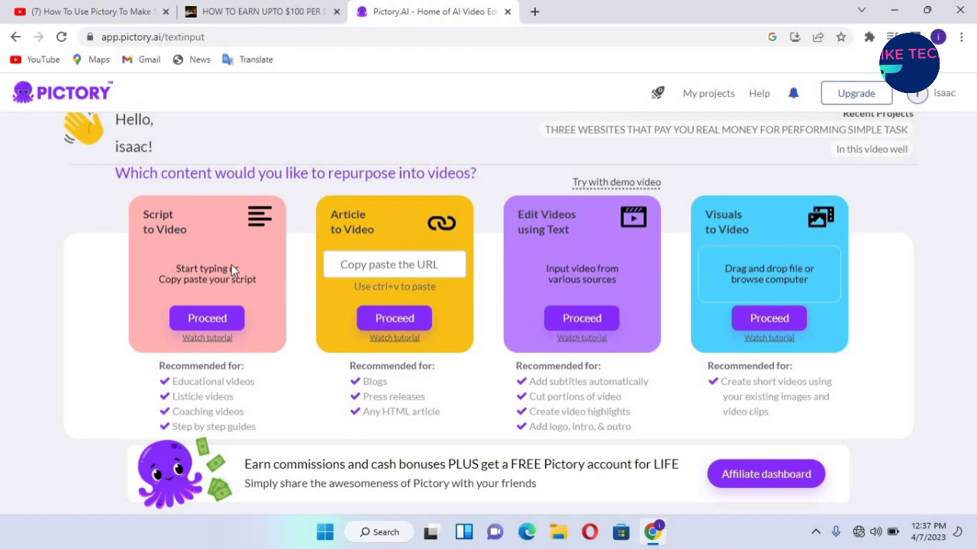
pyautogui.click(216, 321)
pyautogui.click(217, 326)
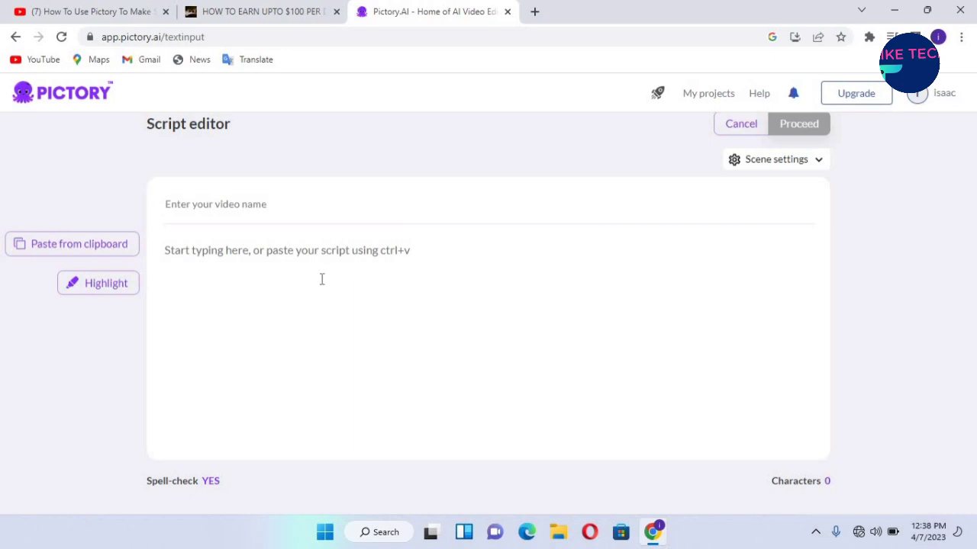
# Paste the copied StudyPool article into the script body.
pyautogui.click(188, 247)
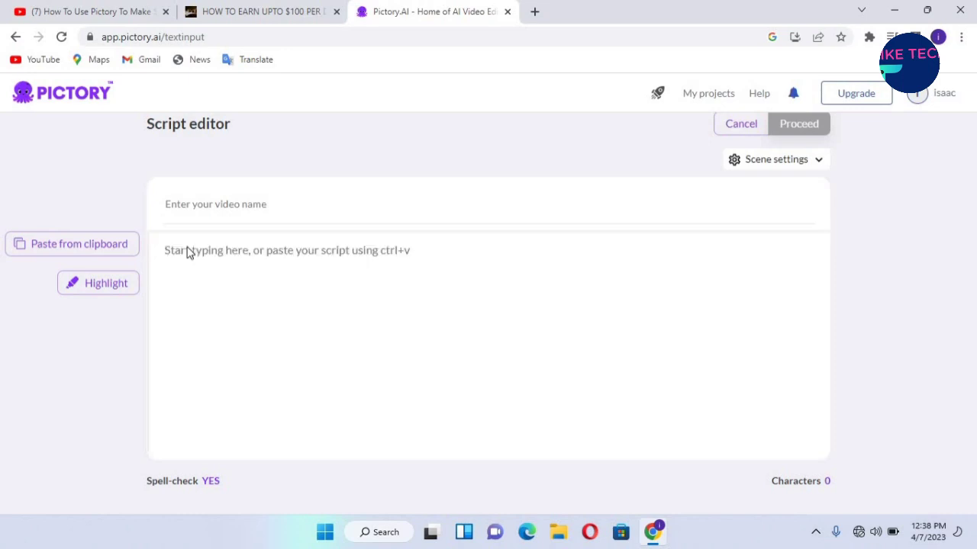
pyautogui.rightClick(188, 251)
pyautogui.click(224, 286)
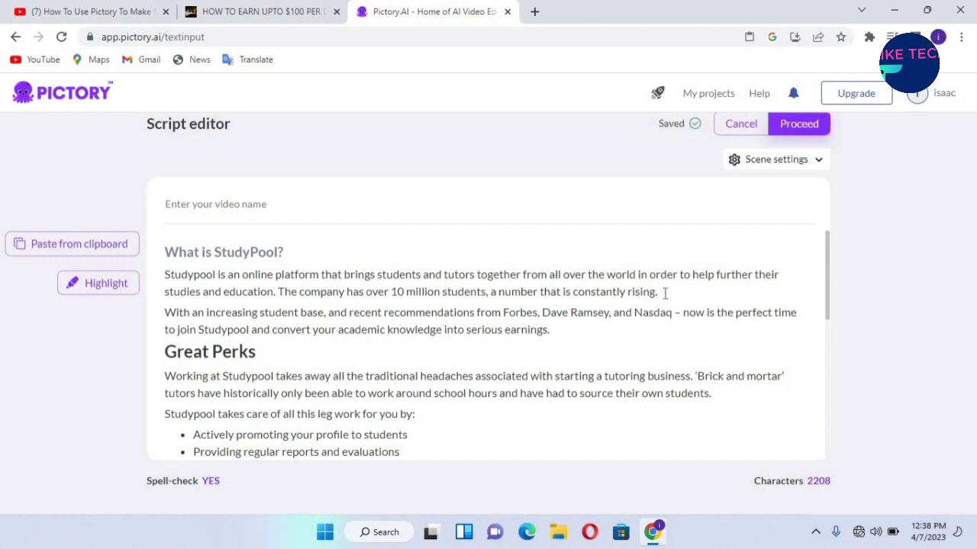
# Insert one blank line after the opening StudyPool paragraph and one after the "Great Perks" heading.
pyautogui.press('Return')
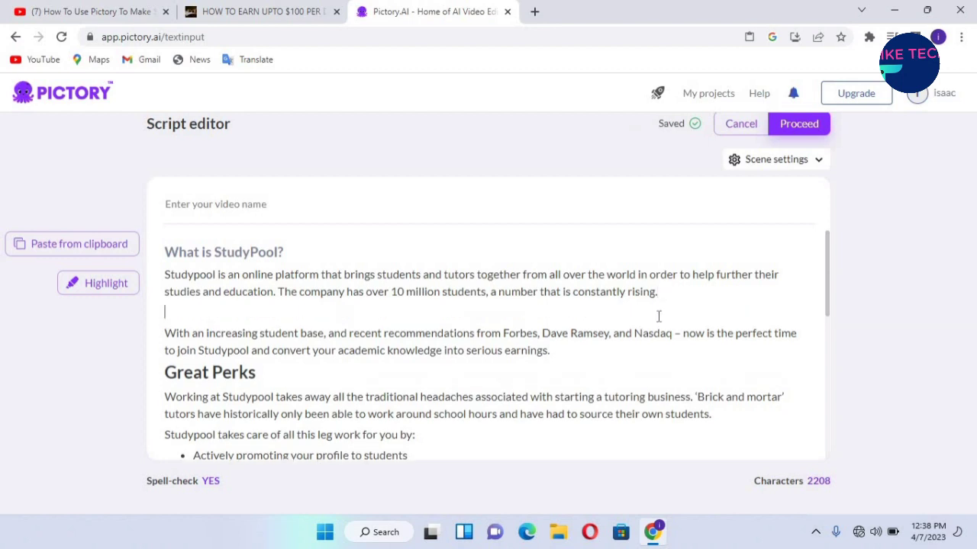
pyautogui.click(271, 372)
pyautogui.press('Return')
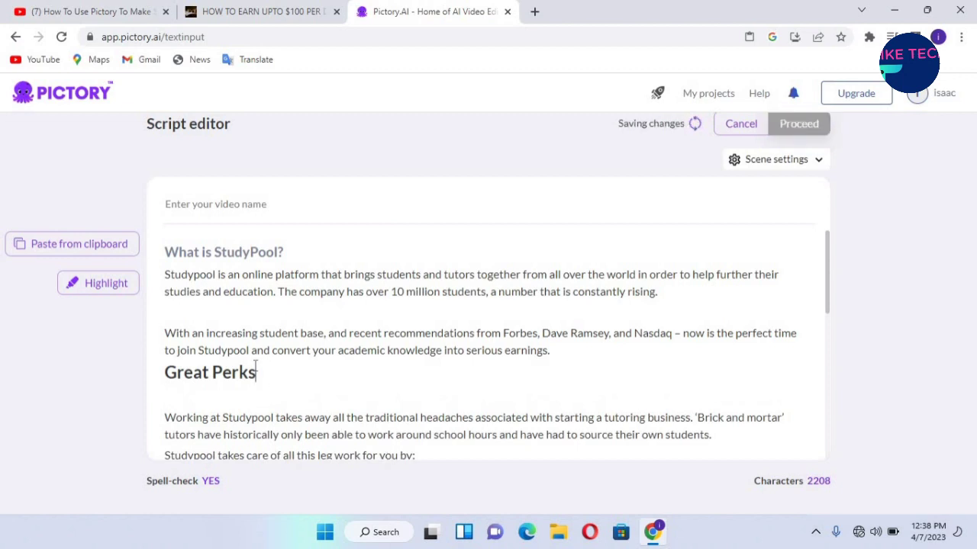
pyautogui.press('Return')
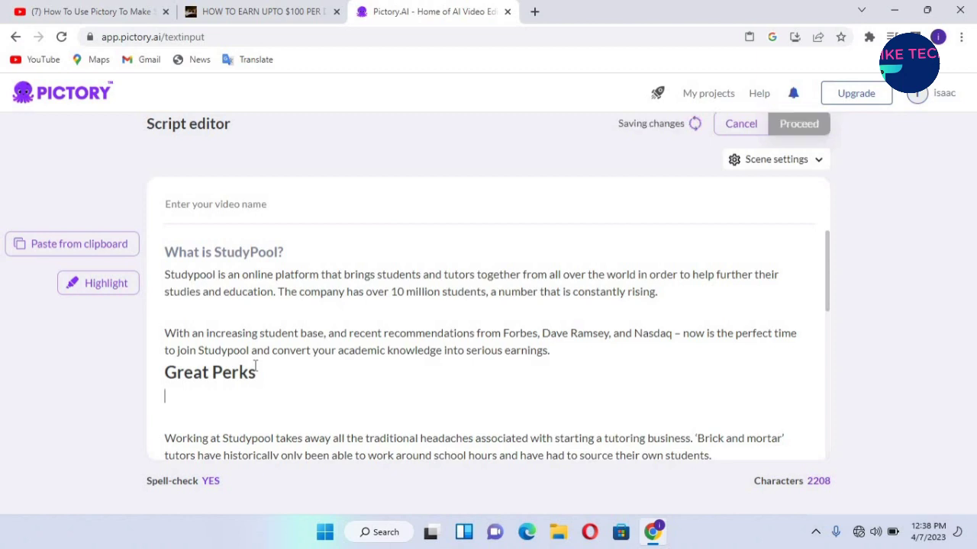
pyautogui.press('BackSpace')
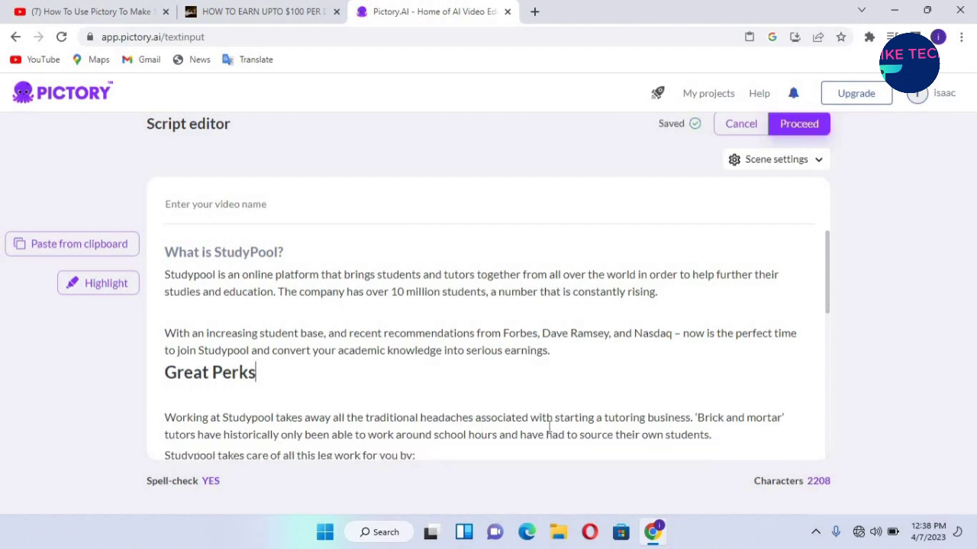
# Insert a blank line after the paragraph about 'Brick and mortar' tutors under "Great Perks".
pyautogui.press('Right')
pyautogui.press('Down')
pyautogui.press('Down')
pyautogui.press('Down')
pyautogui.press('Down')
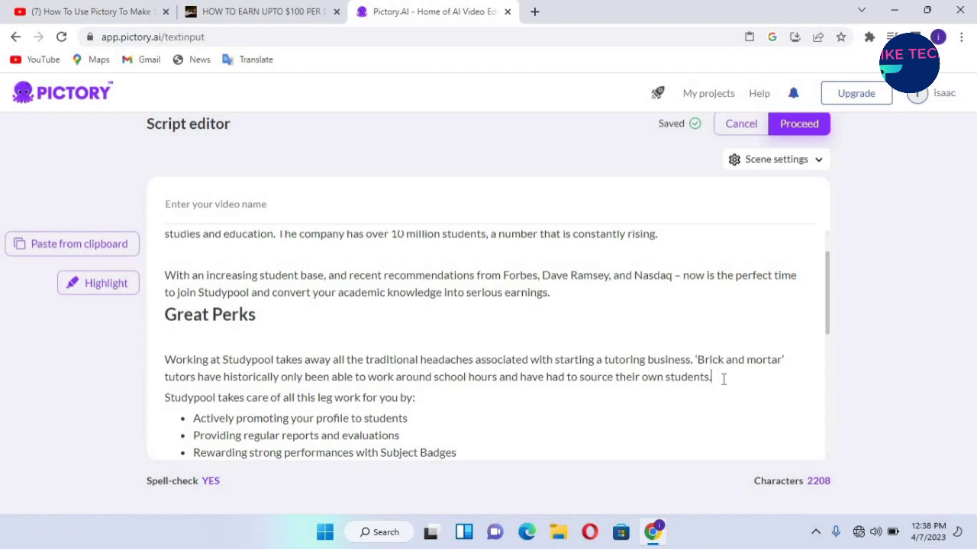
pyautogui.press('Return')
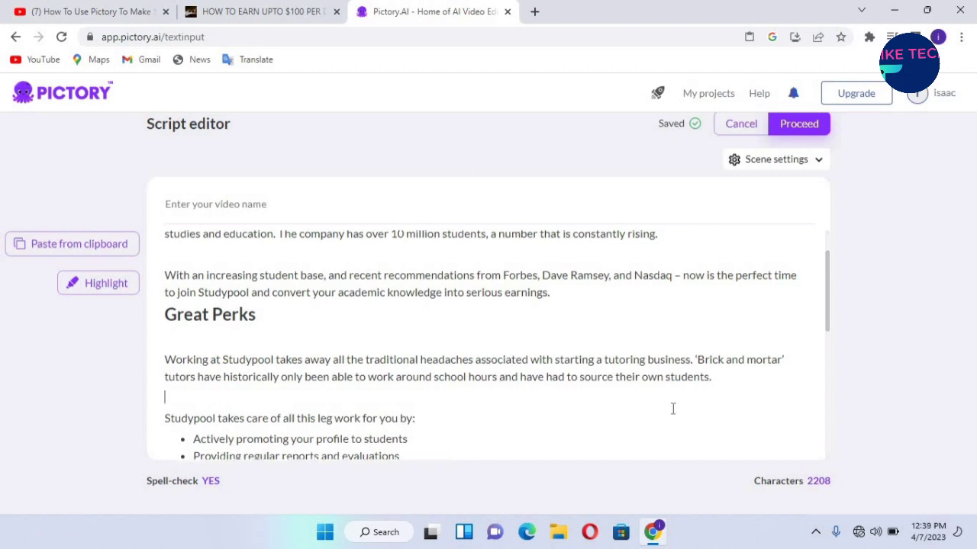
# Add an empty bullet after "Letting you create your own teaching schedule" to separate the list from the following heading.
pyautogui.press('Down')
pyautogui.press('Down')
pyautogui.press('Down')
pyautogui.press('Down')
pyautogui.press('Down')
pyautogui.press('Down')
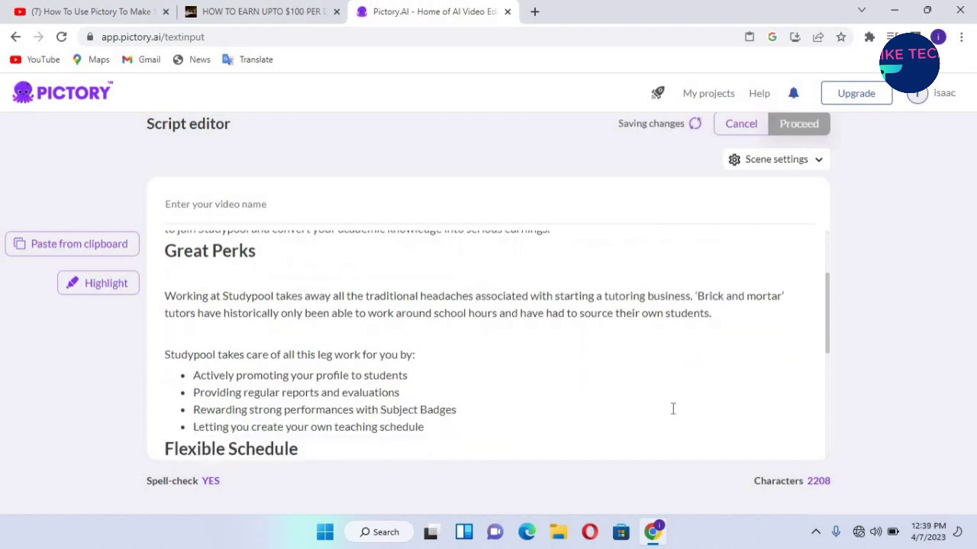
pyautogui.press('Down')
pyautogui.press('Down')
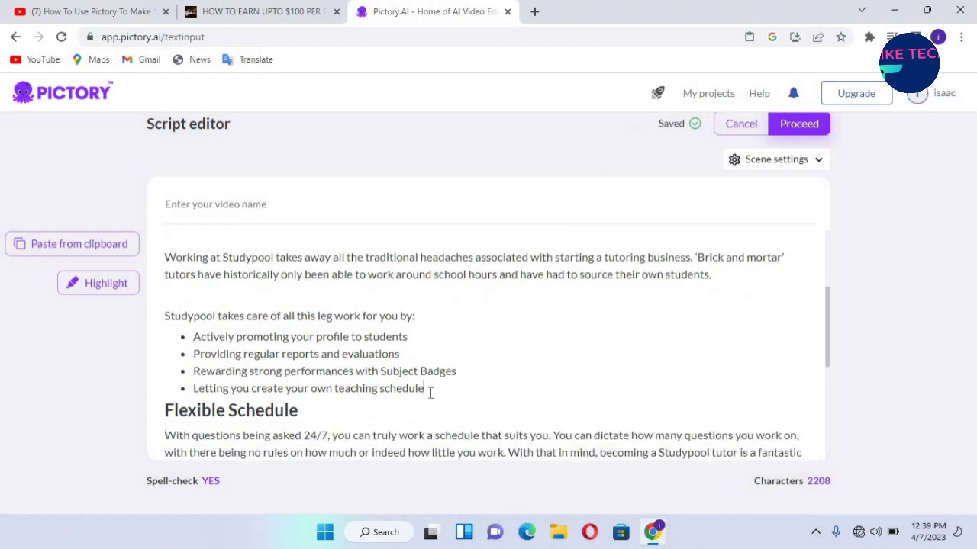
pyautogui.press('Return')
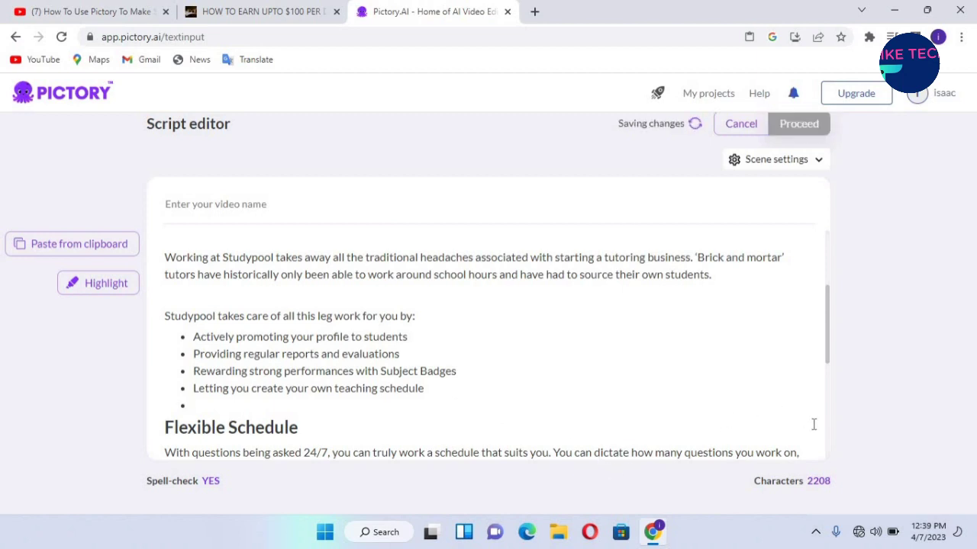
# Insert a blank line after the "High Earning Potential" heading and another after the "Flexible Schedule" paragraph.
pyautogui.scroll(-4, 703, 427)
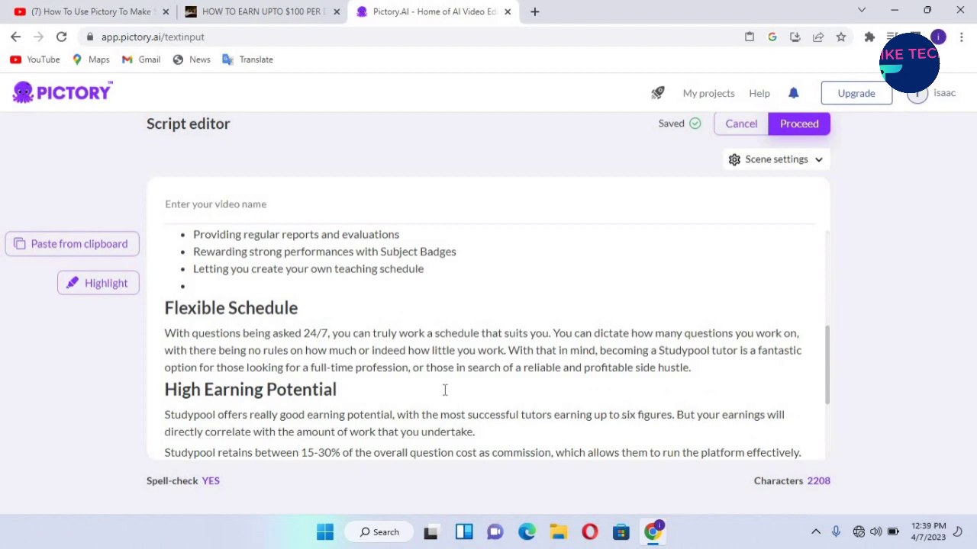
pyautogui.click(355, 393)
pyautogui.press('Return')
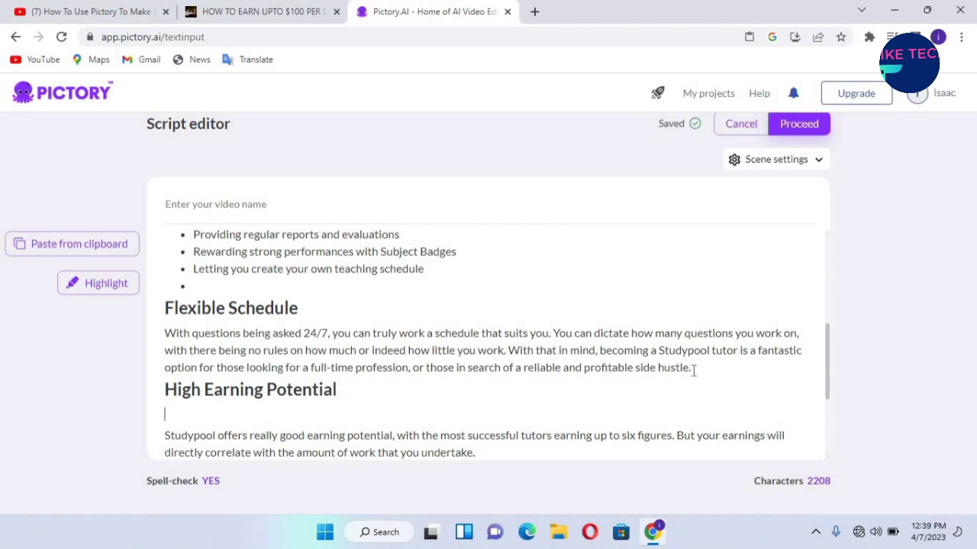
pyautogui.press('Return')
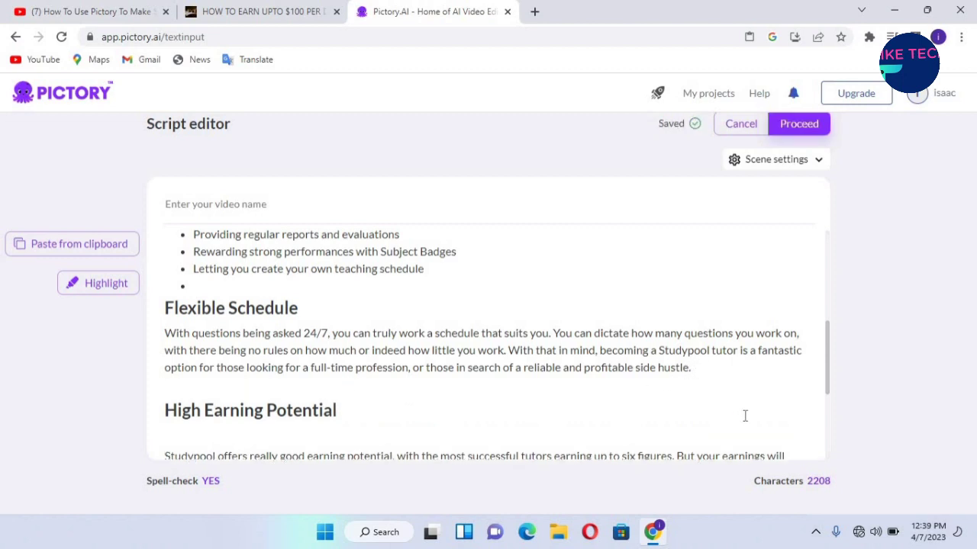
# Insert a blank line after the "StudyPool Application Process" heading and another after the first "High Earning Potential" paragraph.
pyautogui.press('Down')
pyautogui.press('Down')
pyautogui.press('Down')
pyautogui.press('Down')
pyautogui.press('Down')
pyautogui.press('Down')
pyautogui.press('Down')
pyautogui.press('Down')
pyautogui.press('Down')
pyautogui.press('Down')
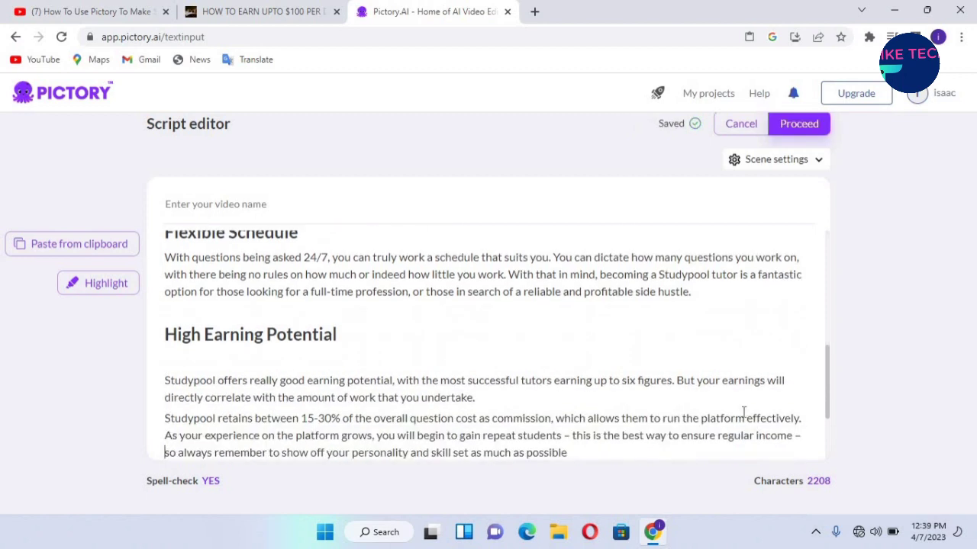
pyautogui.press('Down')
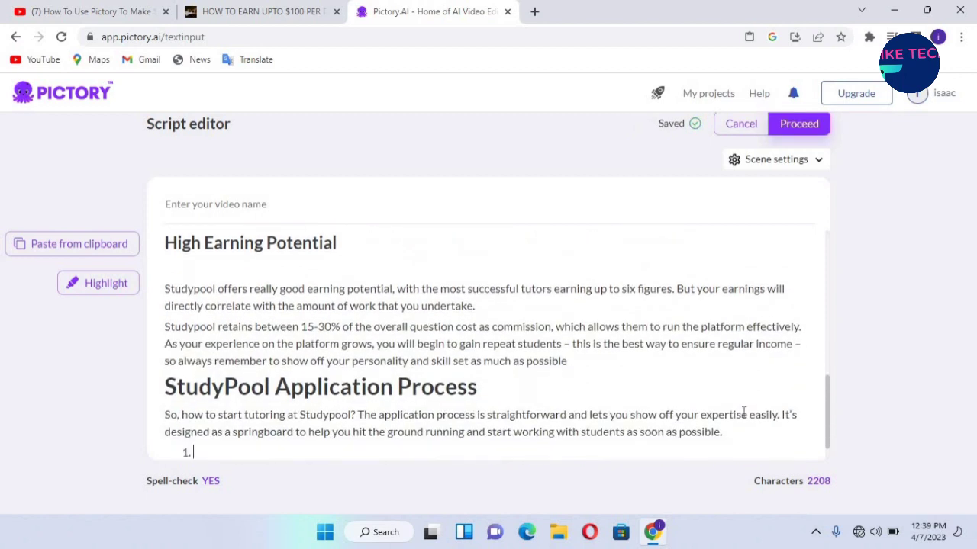
pyautogui.click(489, 387)
pyautogui.press('Return')
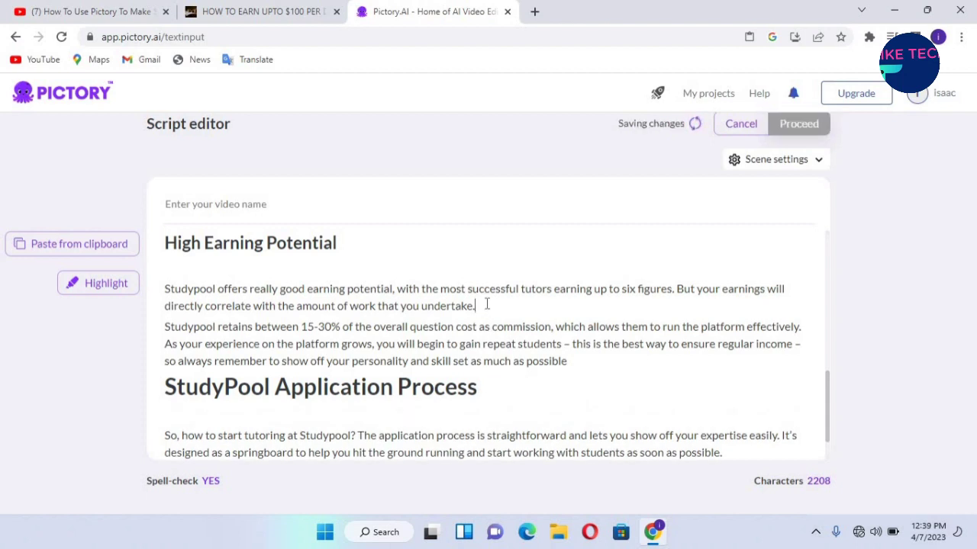
pyautogui.press('Return')
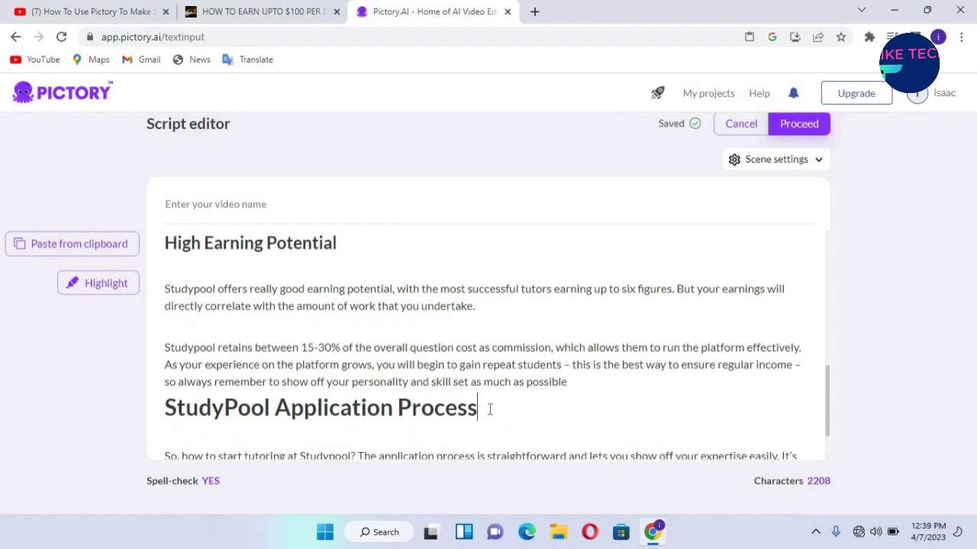
# Check the rest of the spaced script and proceed to template selection.
pyautogui.press('Down')
pyautogui.press('Down')
pyautogui.press('Down')
pyautogui.press('Down')
pyautogui.press('Down')
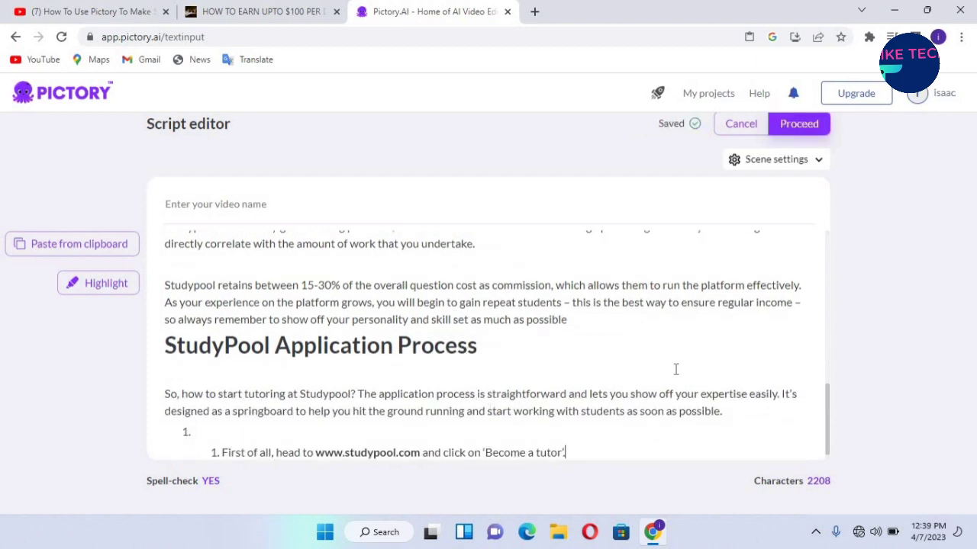
pyautogui.scroll(10, 829, 248)
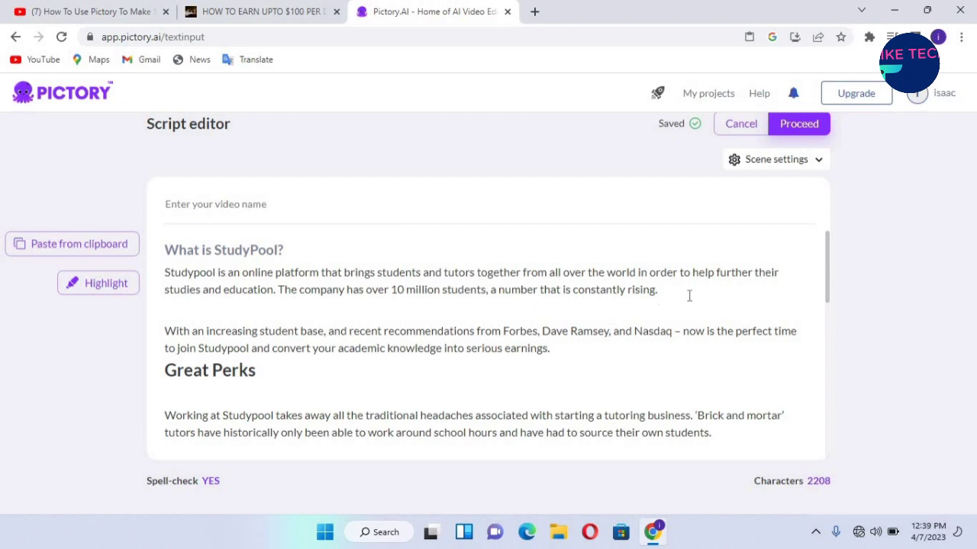
pyautogui.click(798, 136)
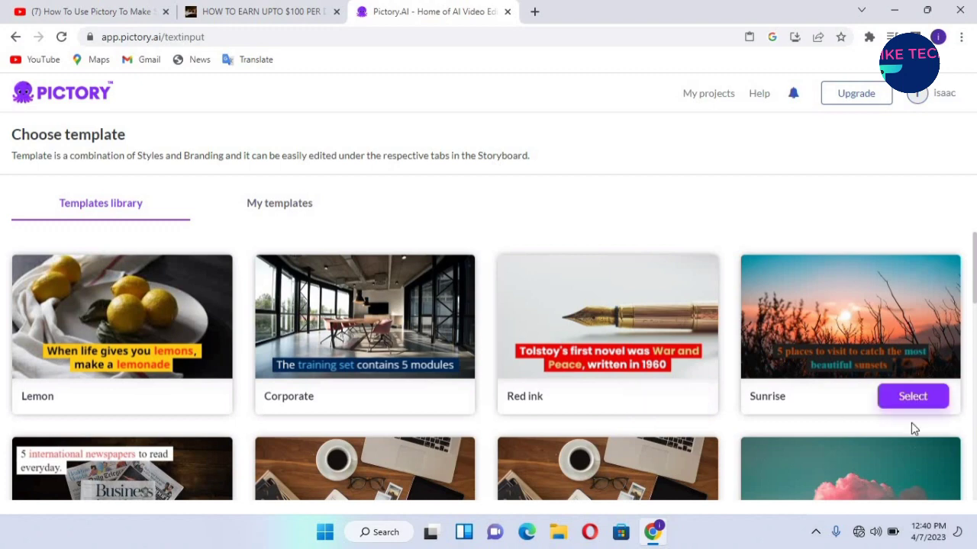
# Browse the template library and apply the Corporate template in the 16:9 aspect ratio.
pyautogui.scroll(-5, 975, 476)
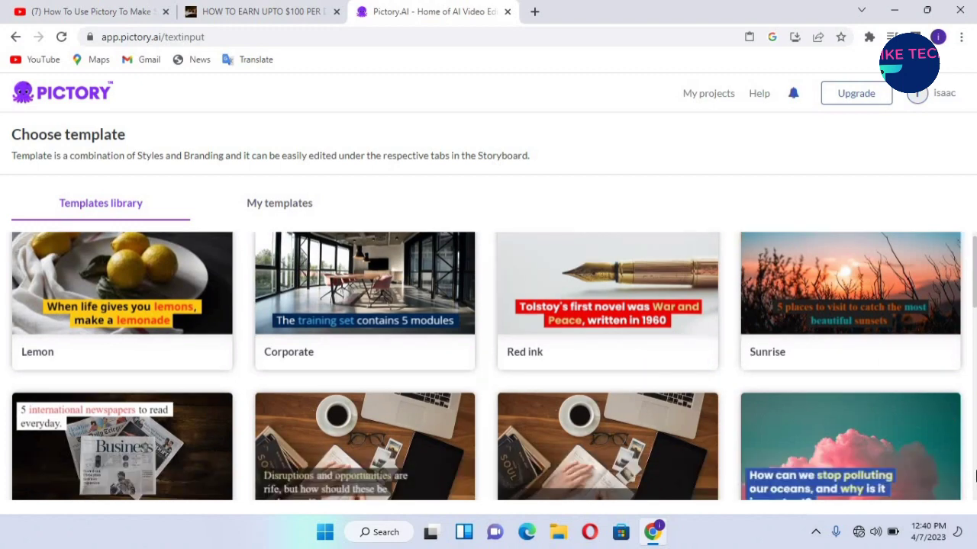
pyautogui.scroll(-3, 975, 476)
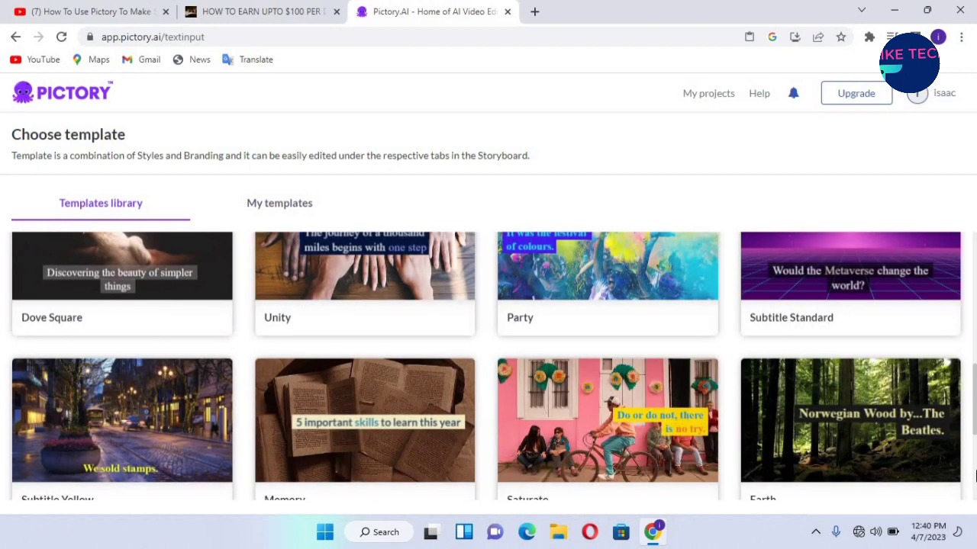
pyautogui.scroll(-3, 975, 477)
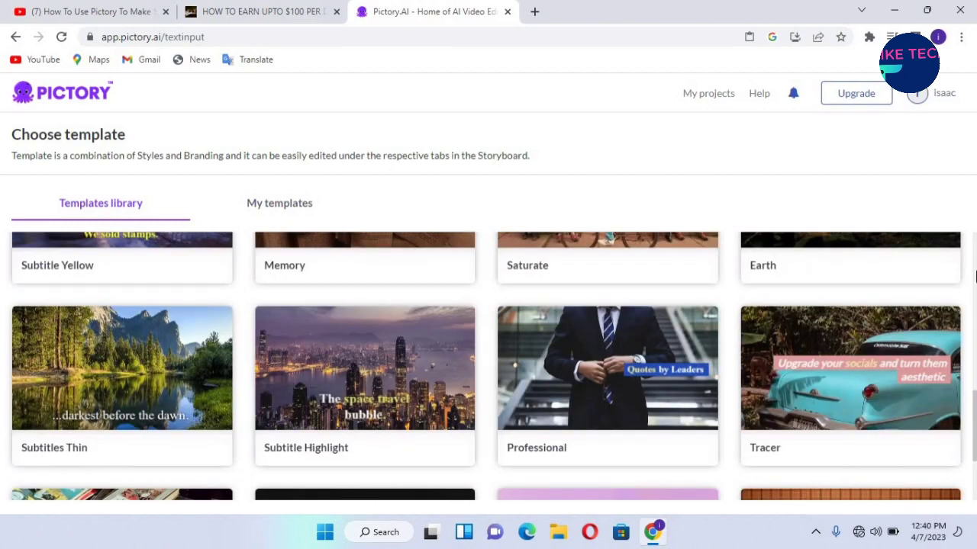
pyautogui.scroll(10, 973, 274)
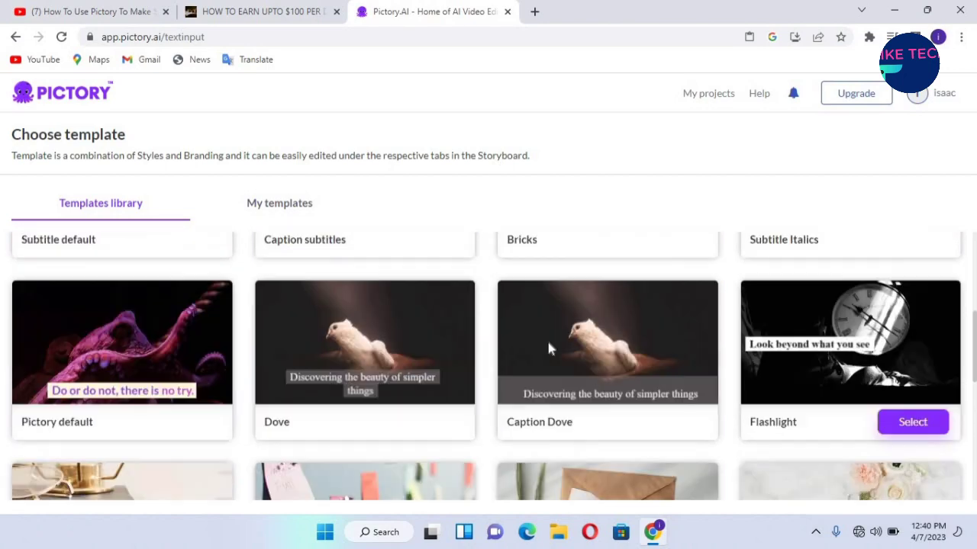
pyautogui.scroll(5, 975, 264)
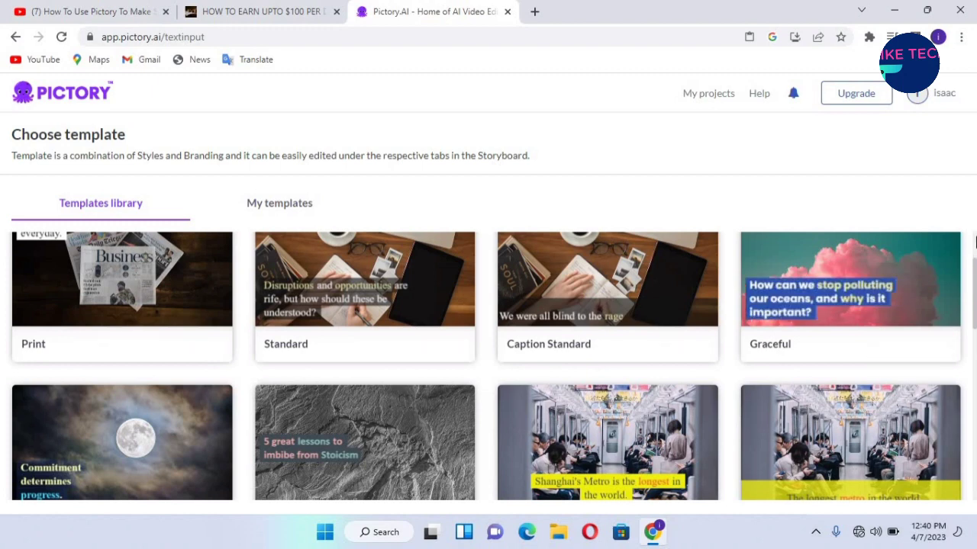
pyautogui.scroll(3, 974, 241)
pyautogui.scroll(-2, 765, 330)
pyautogui.scroll(2, 467, 383)
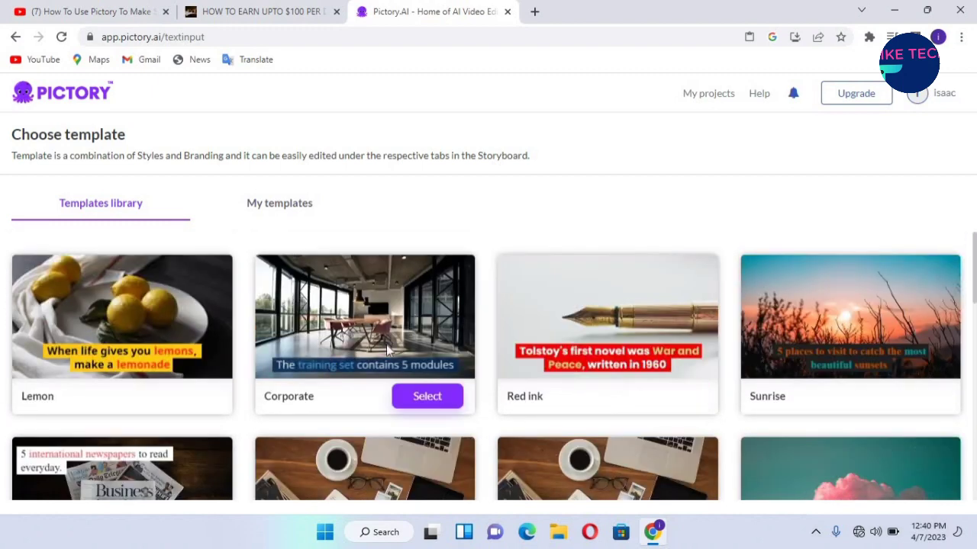
pyautogui.click(427, 398)
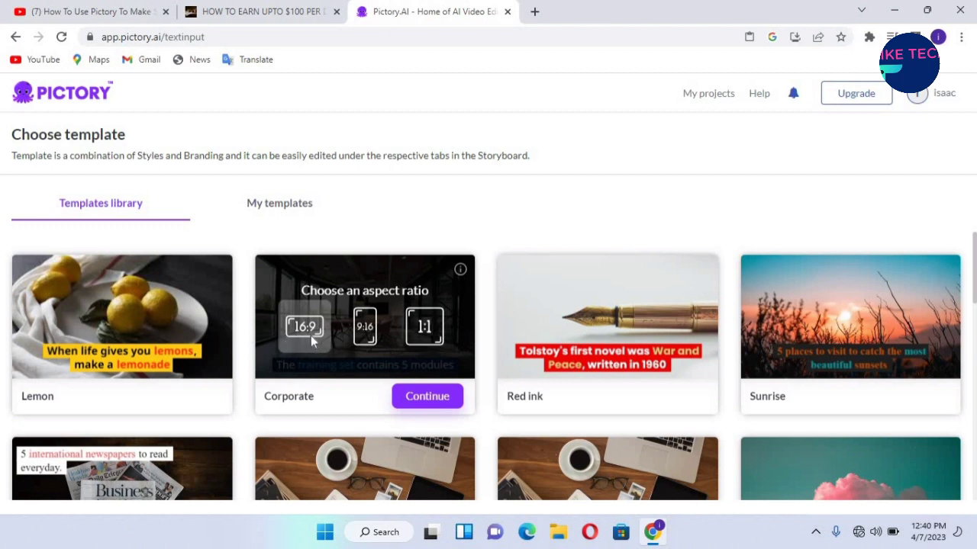
pyautogui.click(421, 398)
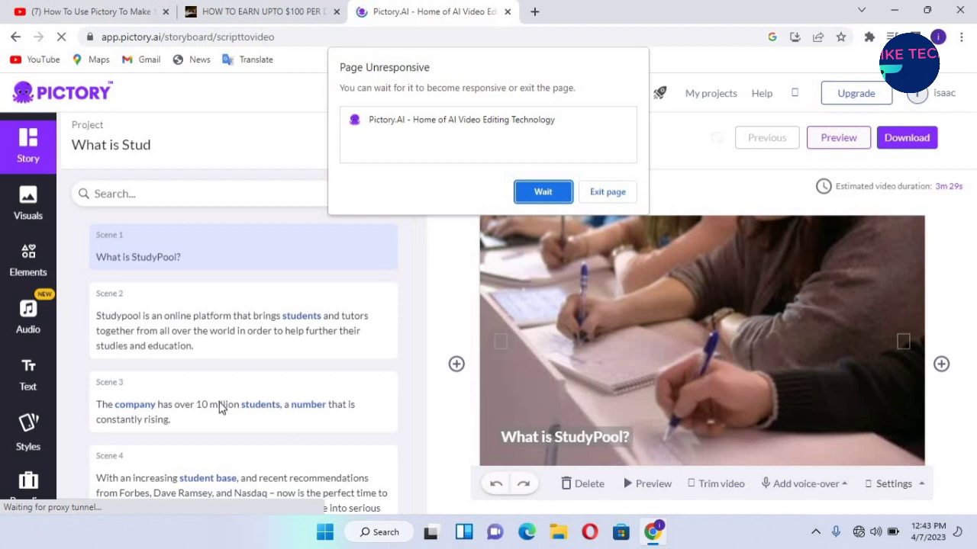
# Keep waiting for the unresponsive page and review the storyboard scenes generated from the script.
pyautogui.click(525, 195)
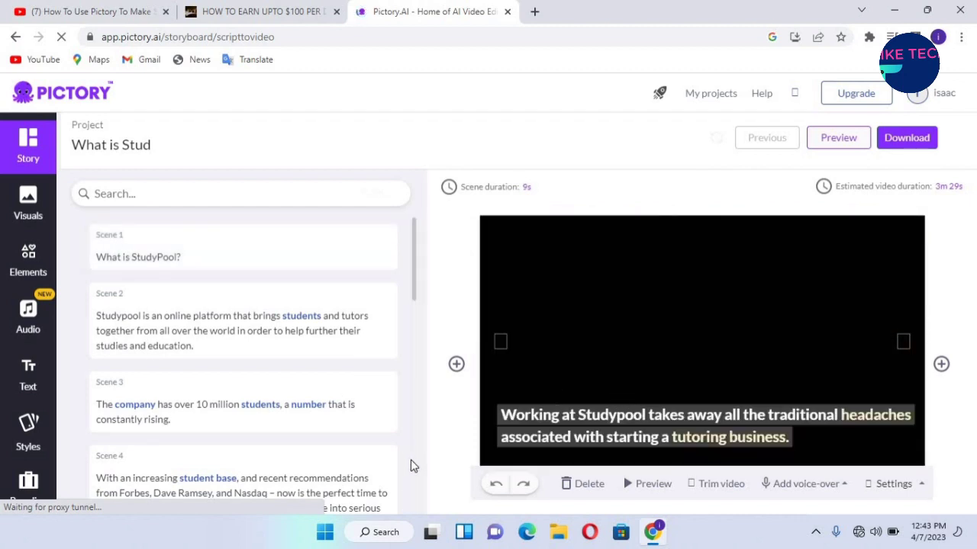
pyautogui.scroll(-5, 416, 360)
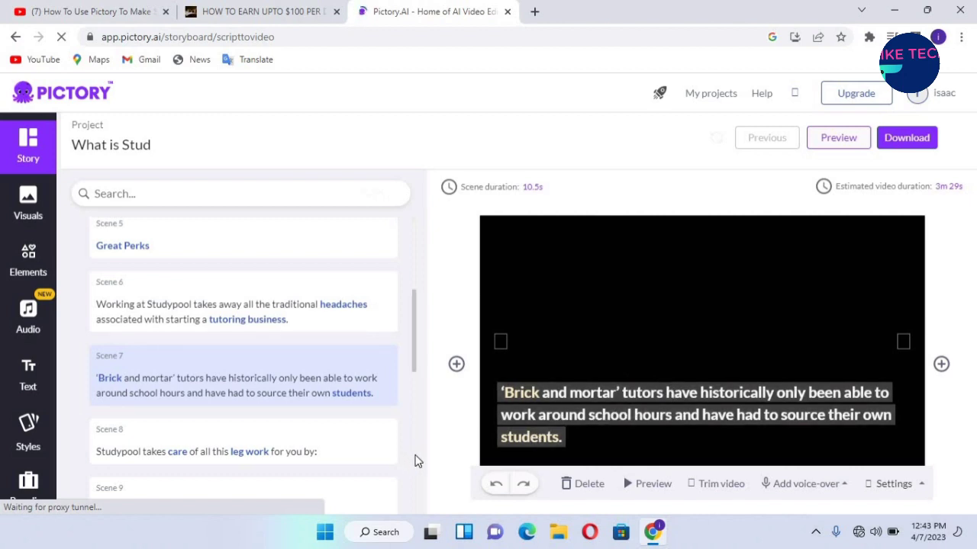
pyautogui.scroll(-10, 415, 460)
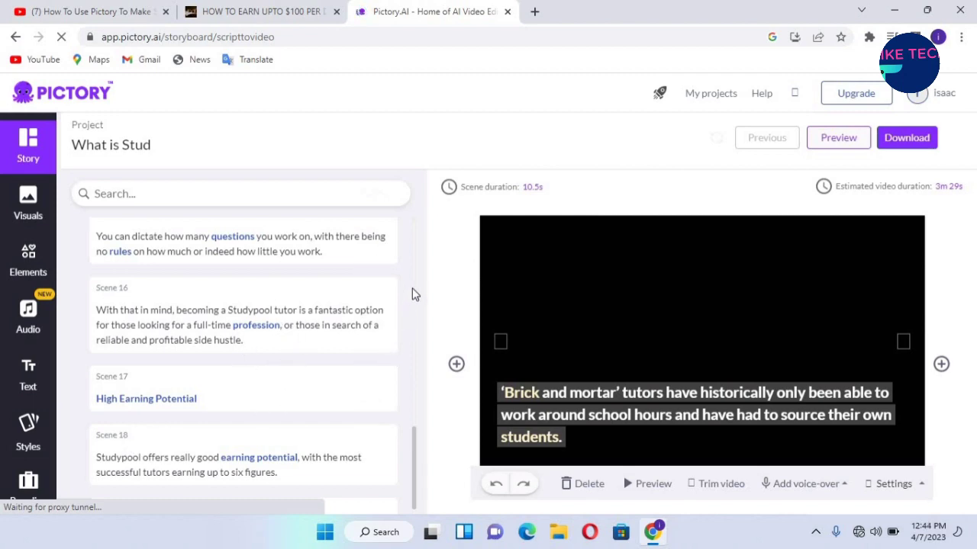
pyautogui.scroll(5, 416, 239)
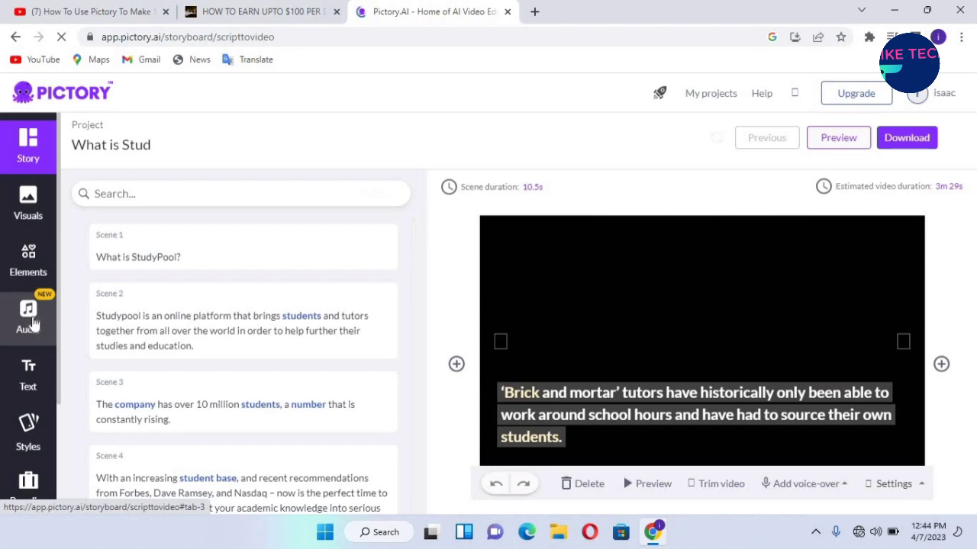
# Apply the English (US) male voice-over Aiden to the video after looking through the available voices.
pyautogui.click(31, 322)
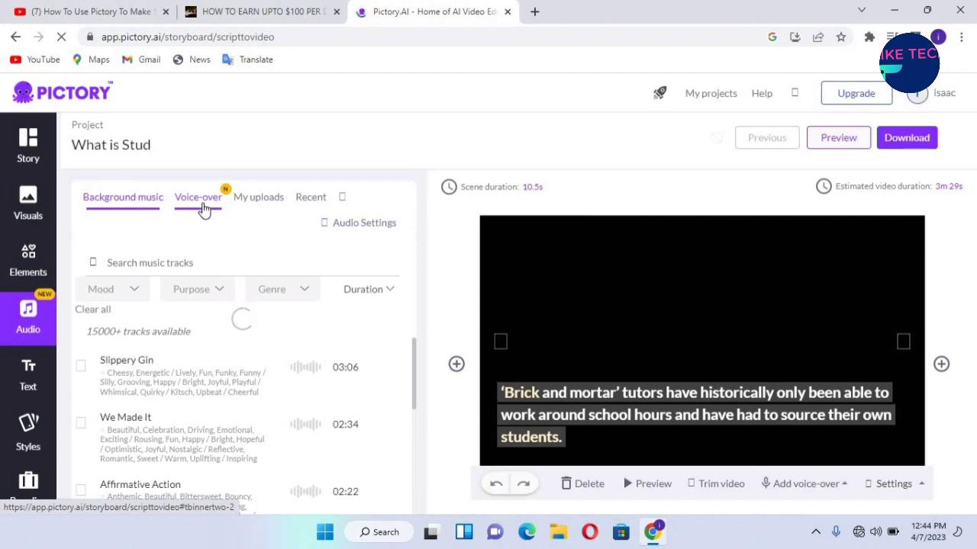
pyautogui.click(203, 206)
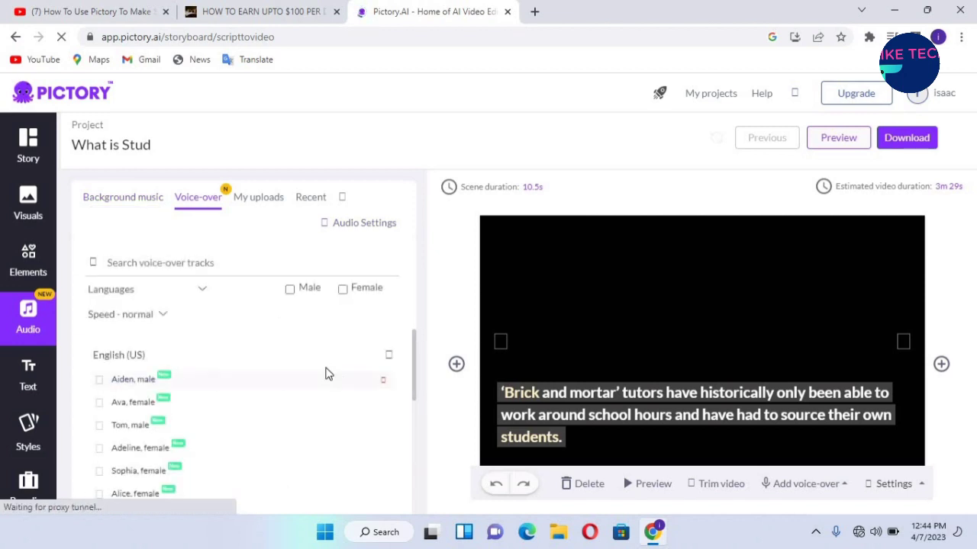
pyautogui.scroll(-5, 419, 489)
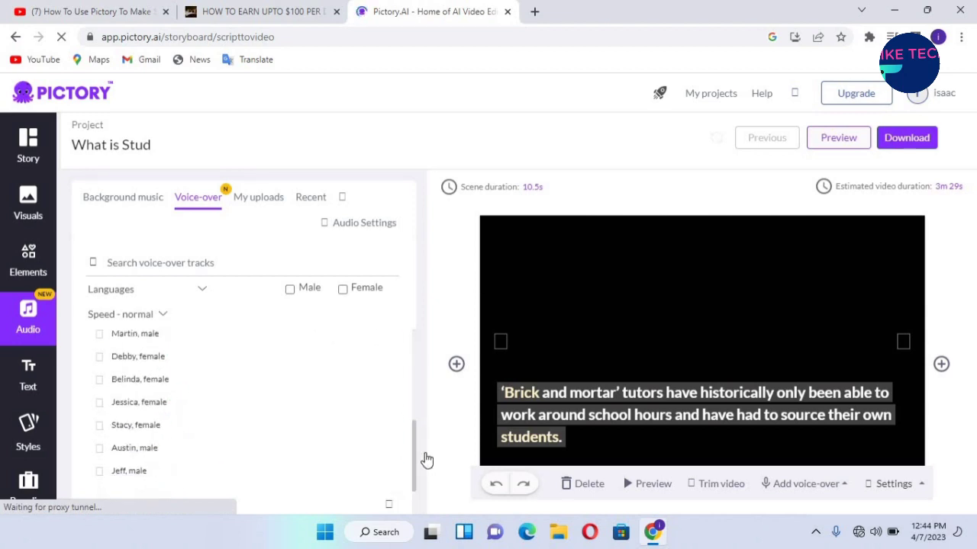
pyautogui.scroll(5, 416, 374)
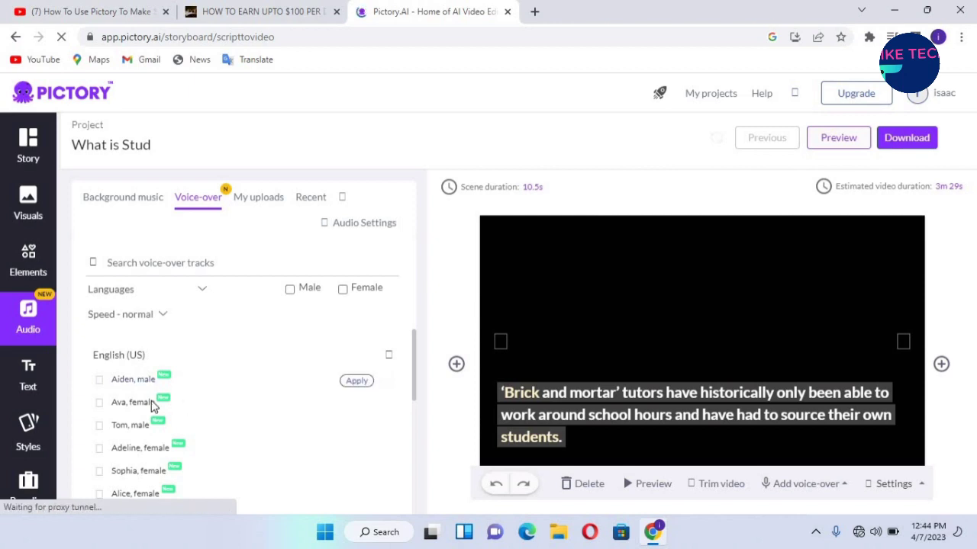
pyautogui.click(136, 381)
pyautogui.click(354, 383)
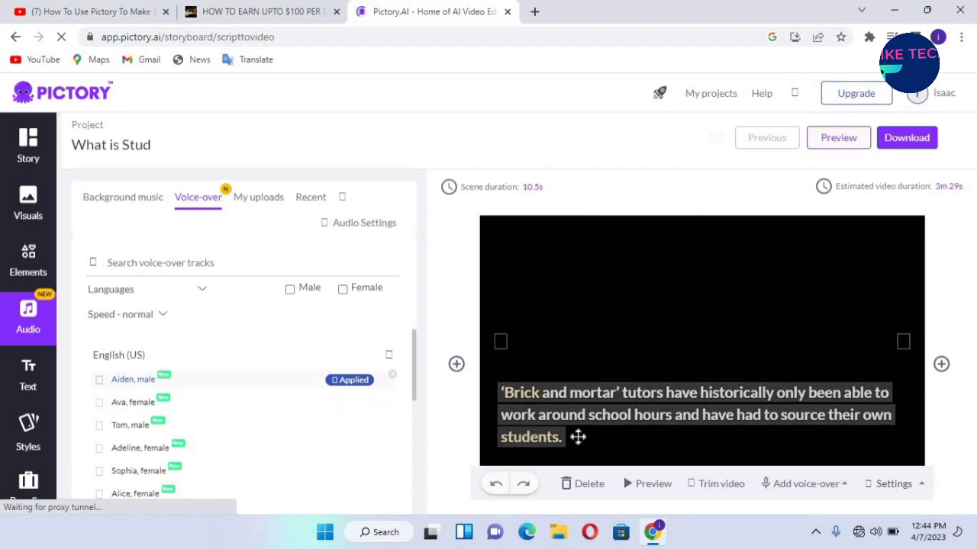
# Preview the "Brick and mortar" scene with its voice-over and stop the playback.
pyautogui.click(456, 364)
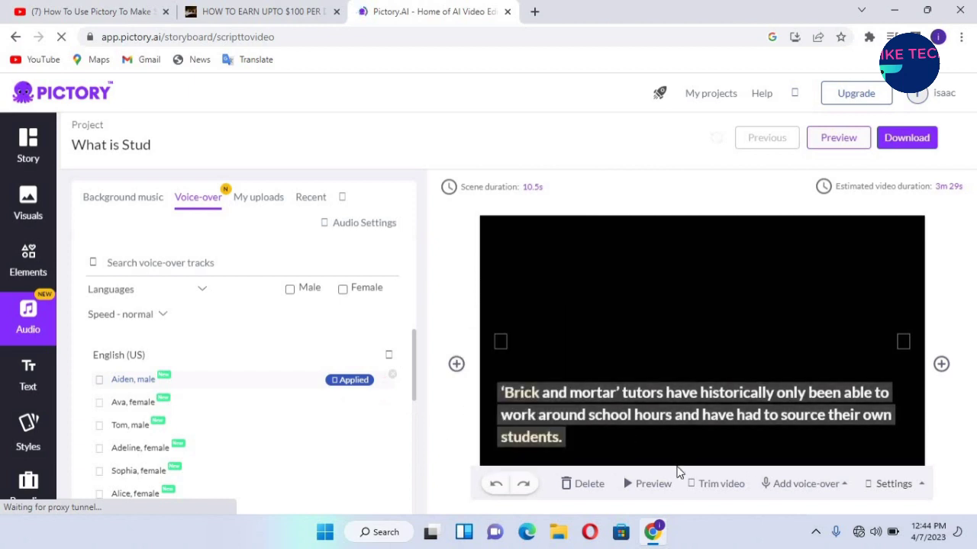
pyautogui.click(779, 489)
pyautogui.click(630, 485)
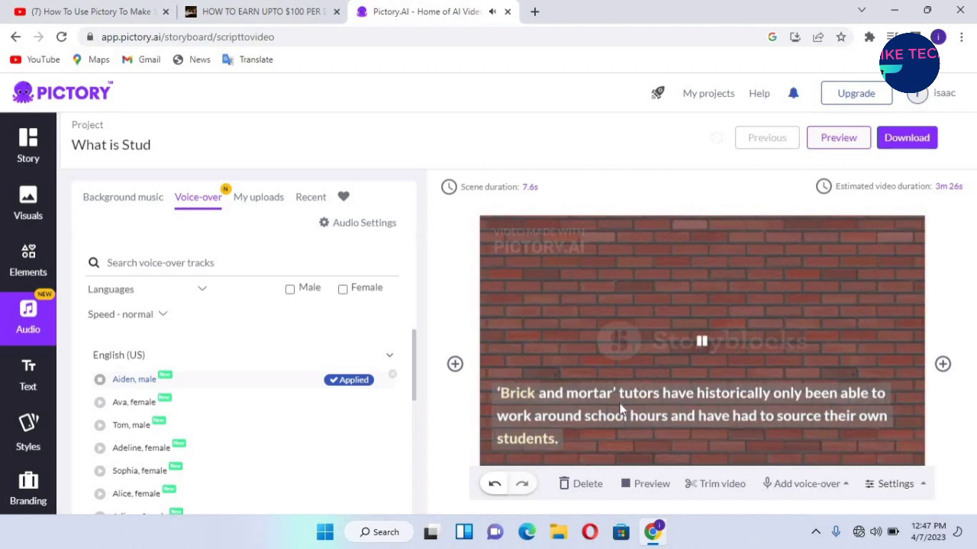
pyautogui.click(702, 345)
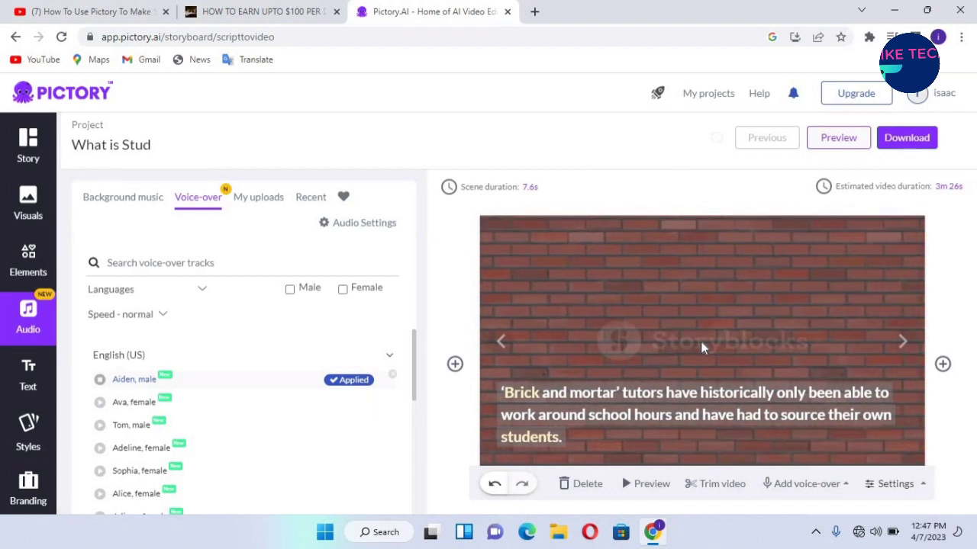
pyautogui.click(787, 496)
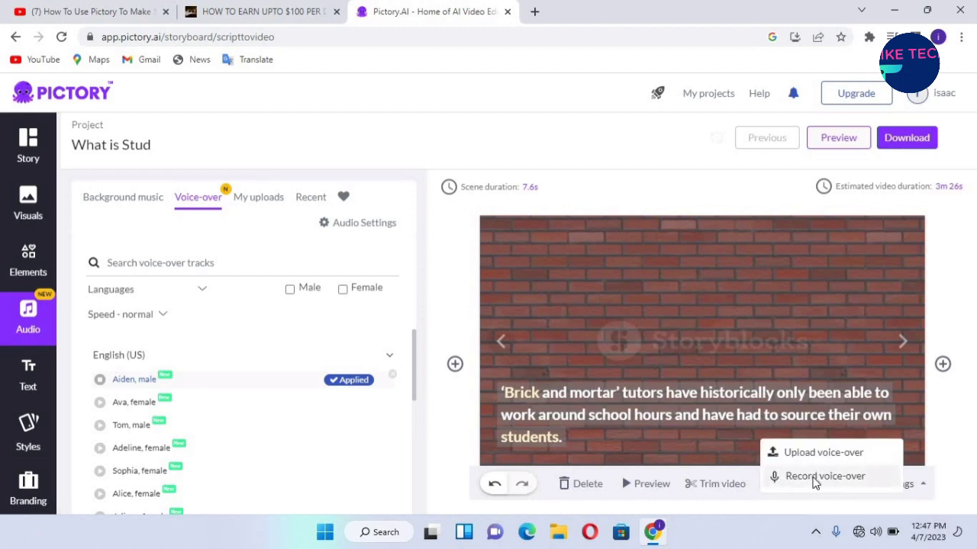
pyautogui.click(814, 479)
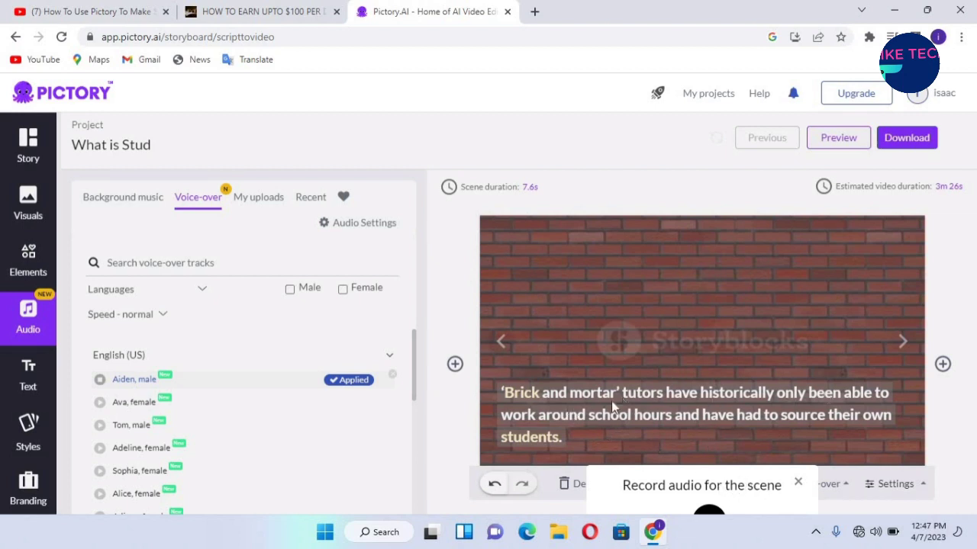
pyautogui.click(900, 345)
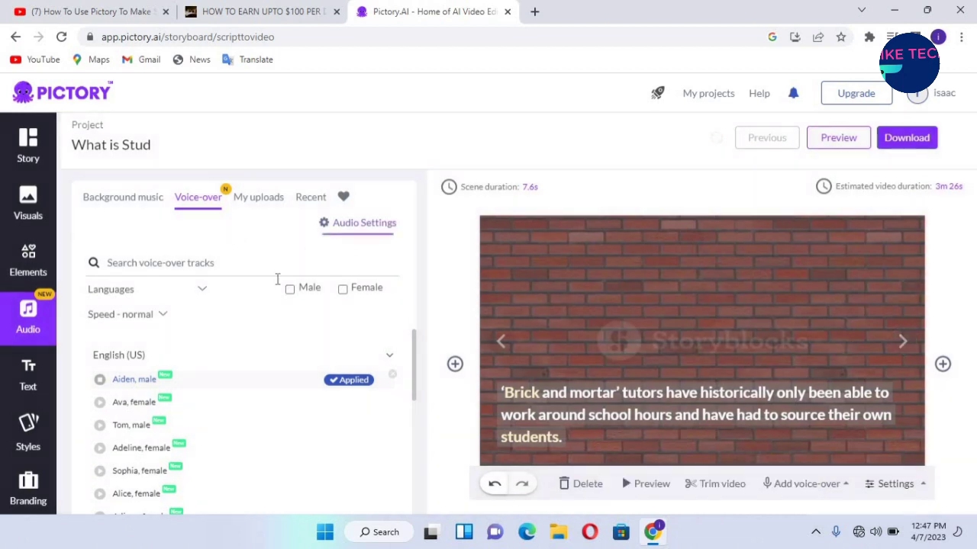
# Start downloading the finished project as a video.
pyautogui.click(899, 149)
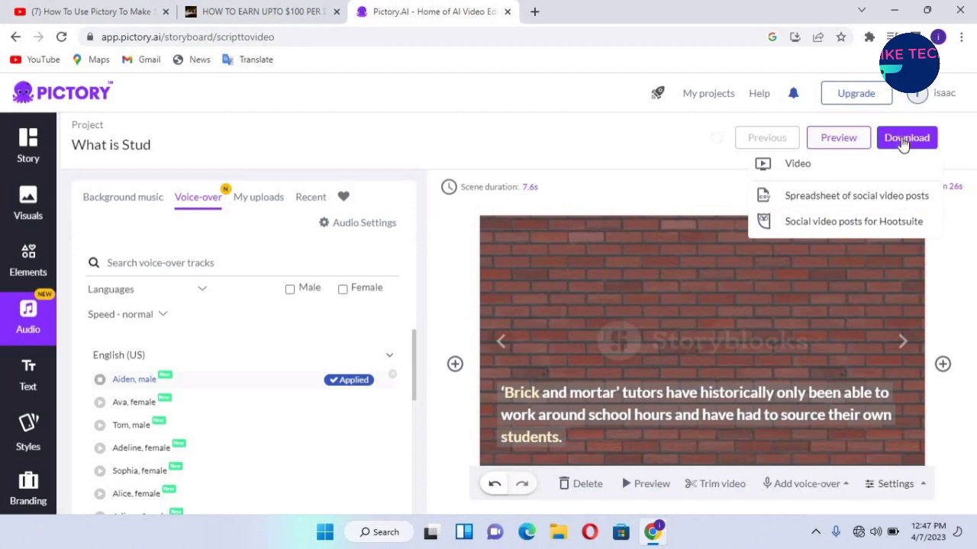
pyautogui.click(800, 167)
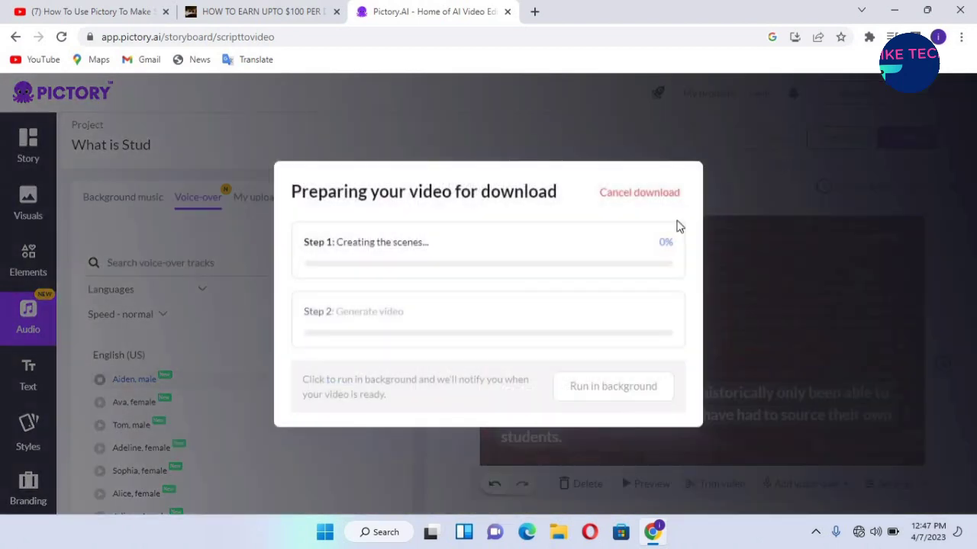